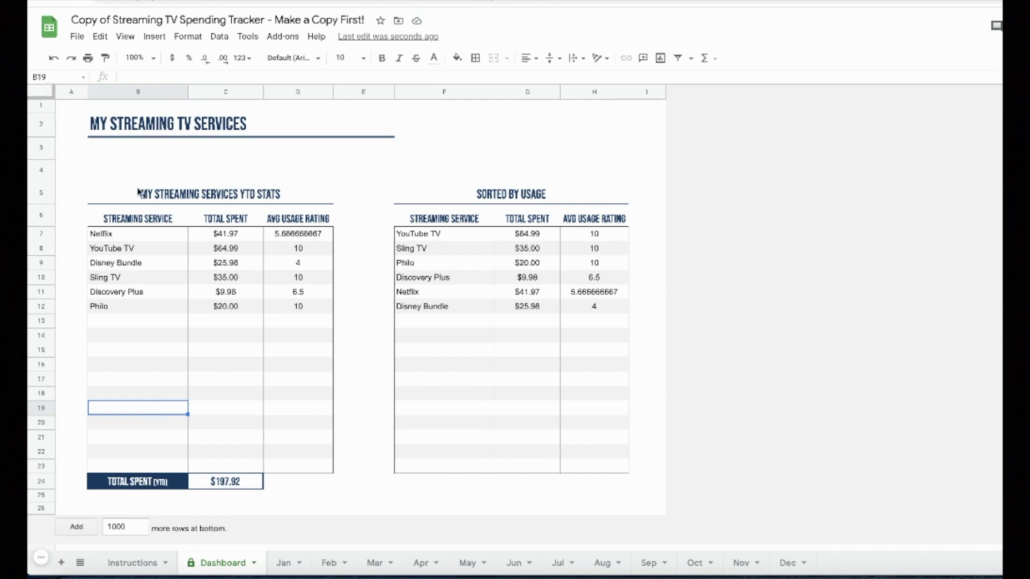
- Look over the tracker's Streaming Service column and scroll through the getting-started tips
{"action": "left_click", "coordinate": [128, 223]}
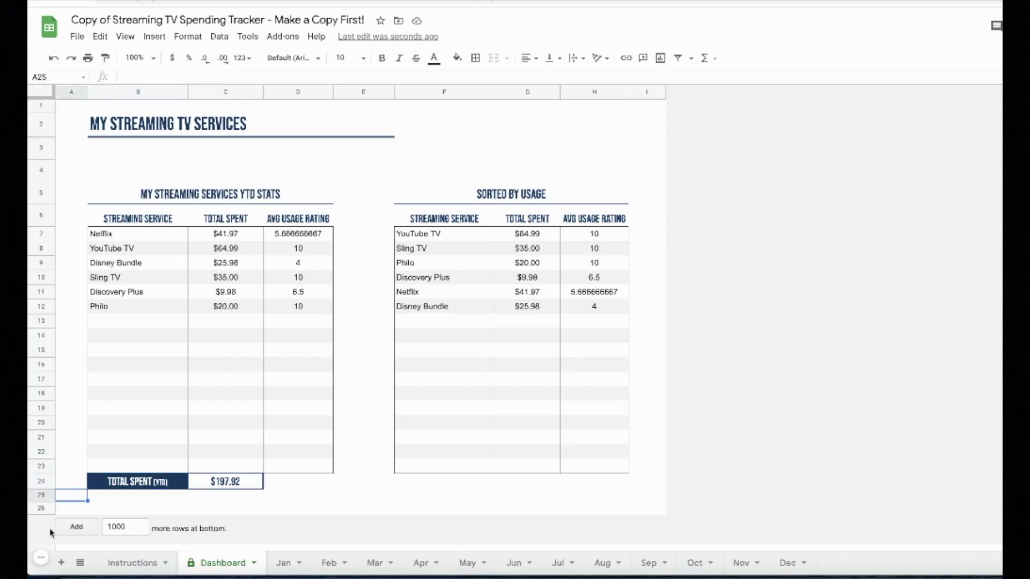
{"action": "left_click", "coordinate": [40, 509]}
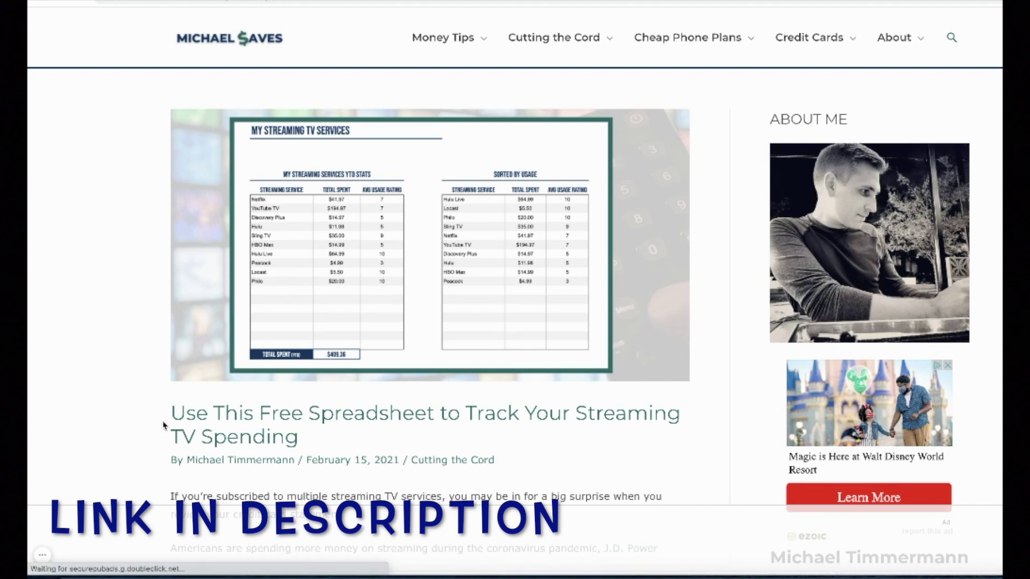
{"action": "scroll", "coordinate": [164, 425], "scroll_direction": "down", "scroll_amount": 5}
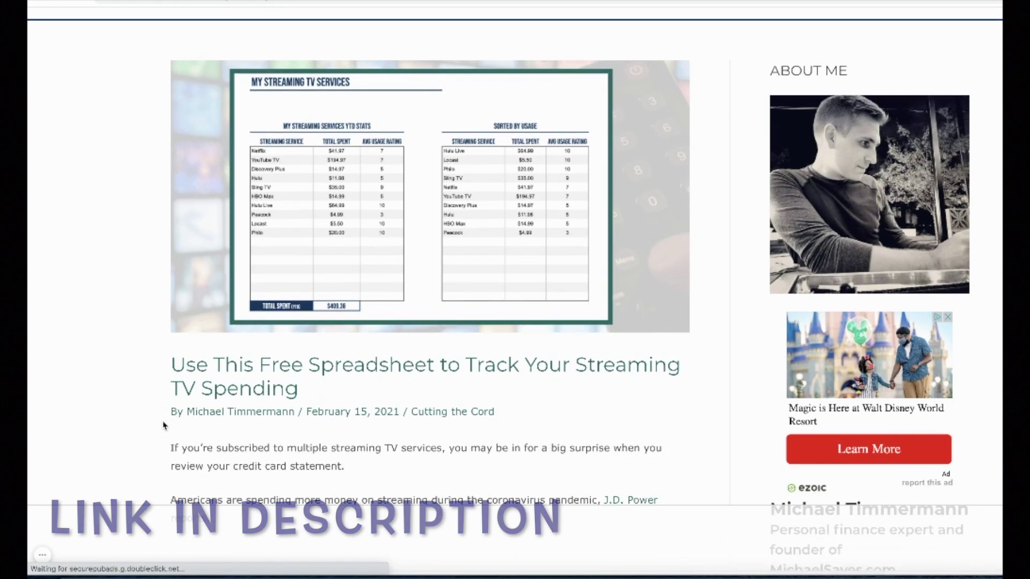
{"action": "scroll", "coordinate": [163, 426], "scroll_direction": "down", "scroll_amount": 4}
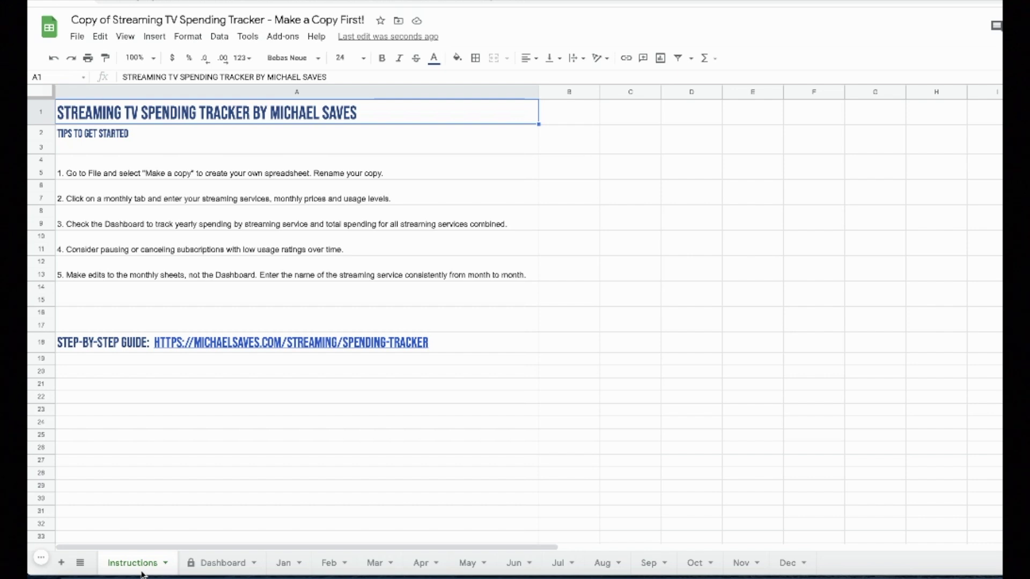
- Preview the blank Feb, Mar and Apr sheets and the #N/A Dashboard, then return to Jan
{"action": "left_click", "coordinate": [284, 563]}
{"action": "left_click", "coordinate": [328, 566]}
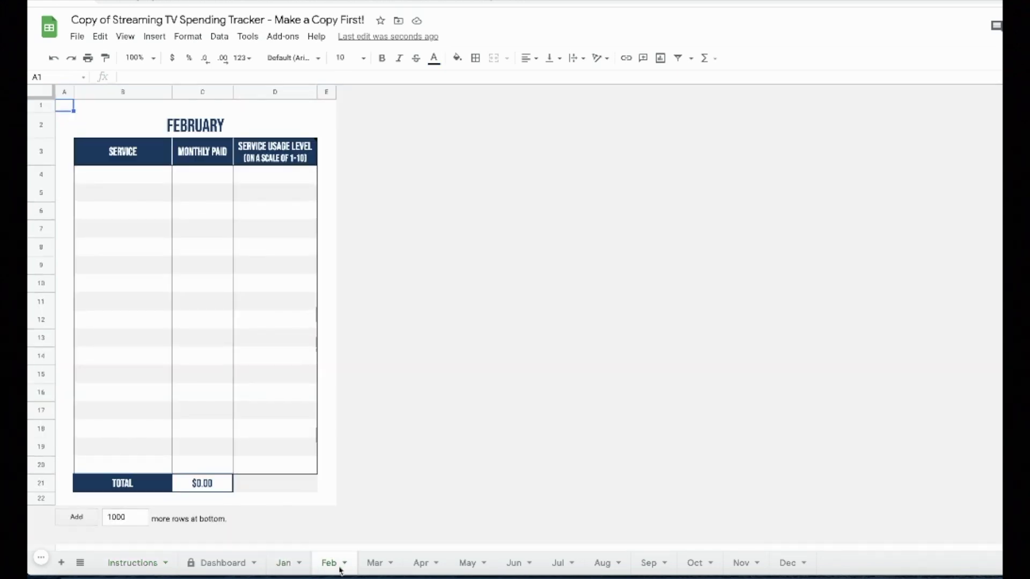
{"action": "left_click", "coordinate": [364, 571]}
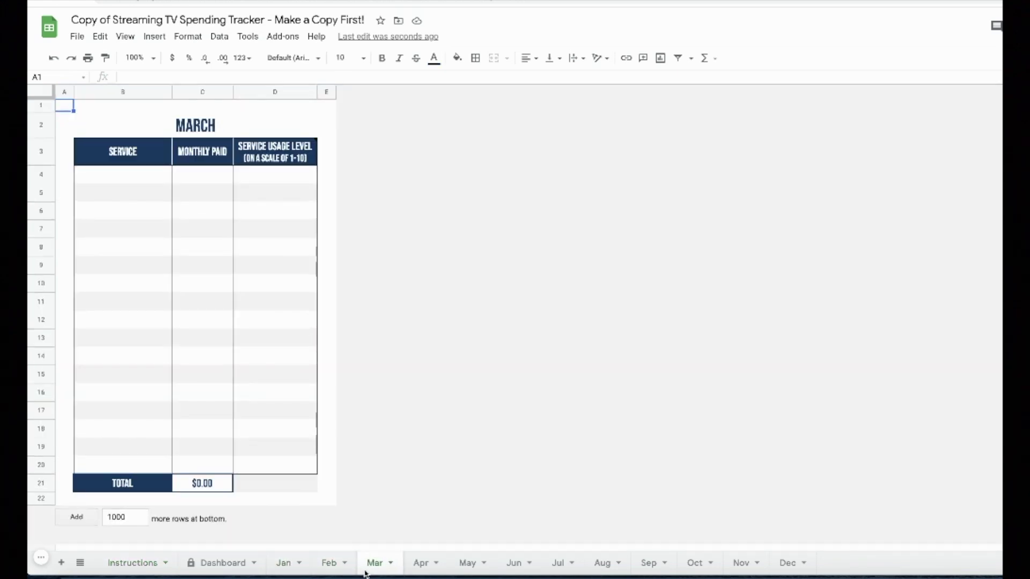
{"action": "left_click", "coordinate": [429, 570]}
{"action": "left_click", "coordinate": [222, 563]}
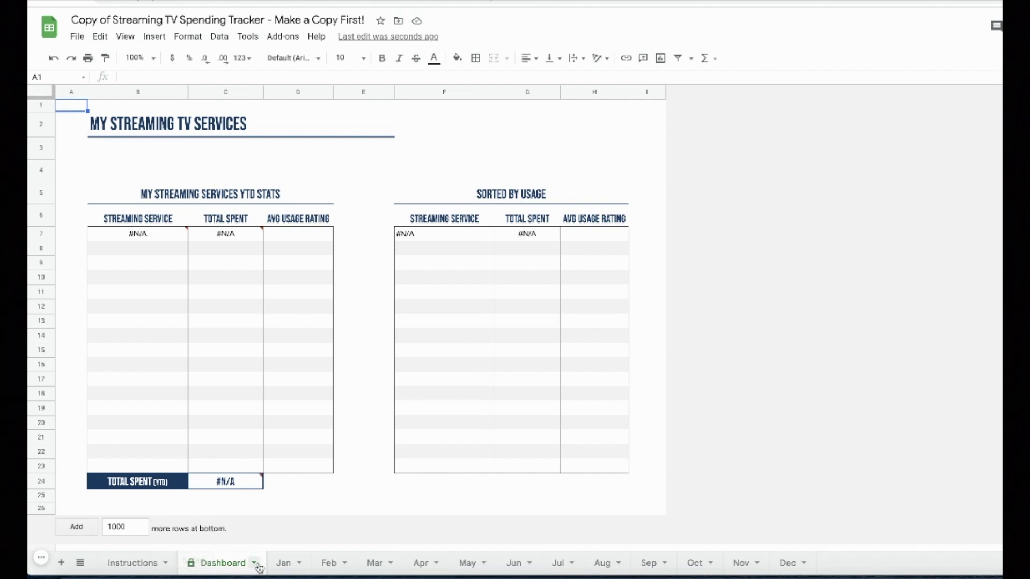
{"action": "left_click", "coordinate": [280, 563]}
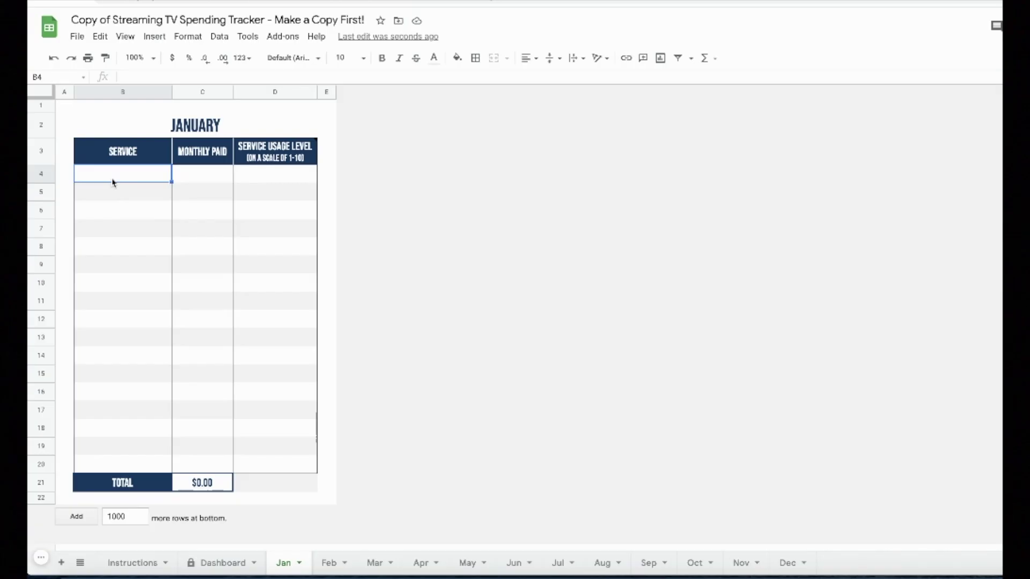
- Enter Netflix at $13.99 with usage level 5 in January's first row
{"action": "type", "text": "Netflix"}
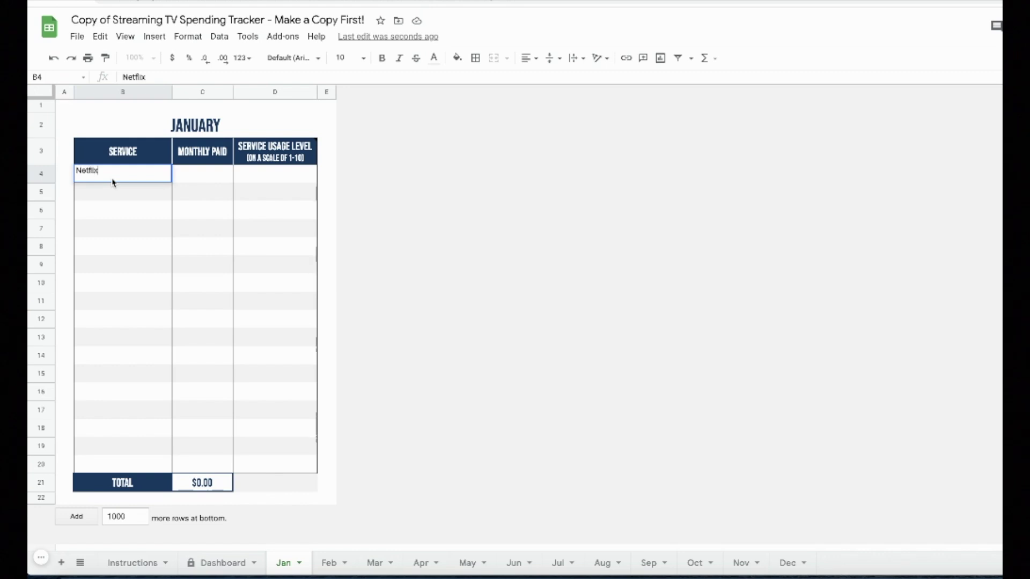
{"action": "key", "text": "Tab"}
{"action": "type", "text": "13.99"}
{"action": "key", "text": "Tab"}
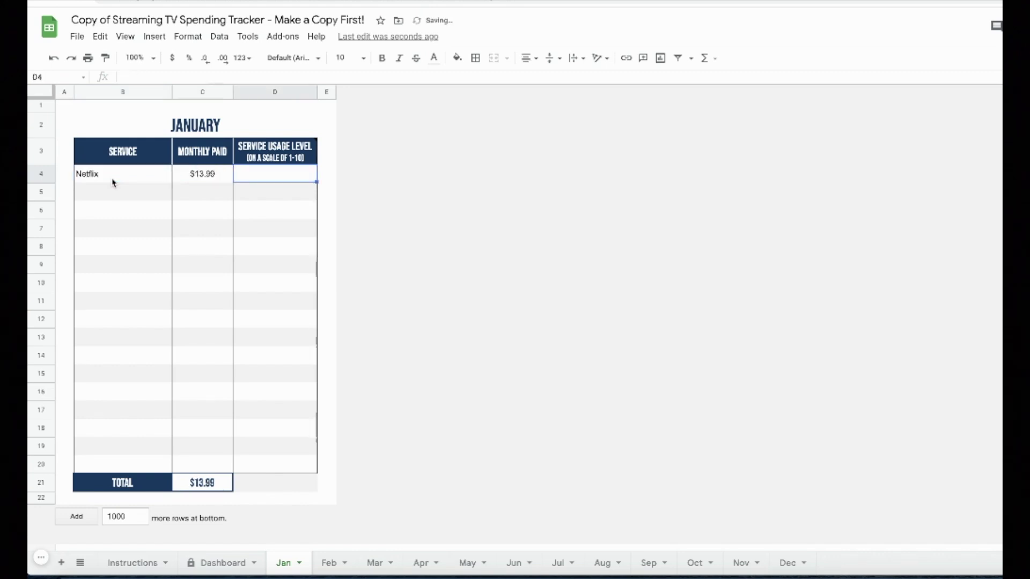
{"action": "type", "text": "5"}
{"action": "key", "text": "Return"}
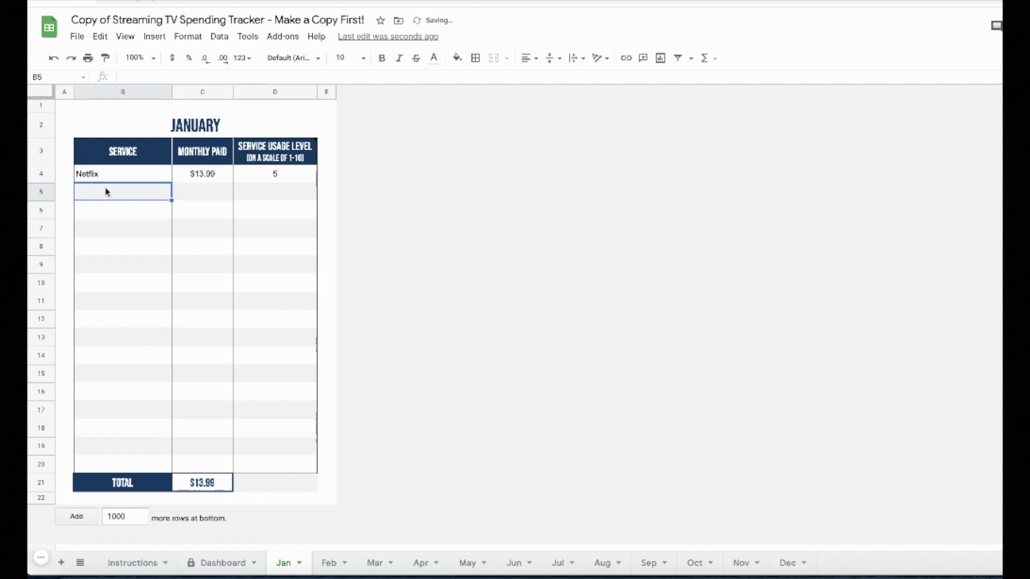
- Add YouTube TV ($64.99, usage 10) and Disney Bundle ($12.99, usage 3) to January
{"action": "type", "text": "YouTube TV"}
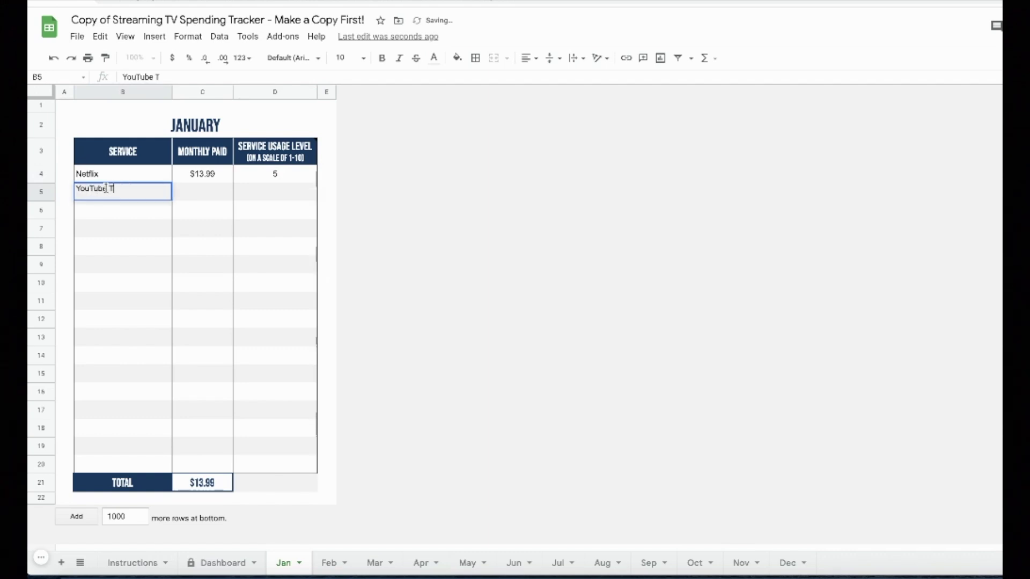
{"action": "key", "text": "Tab"}
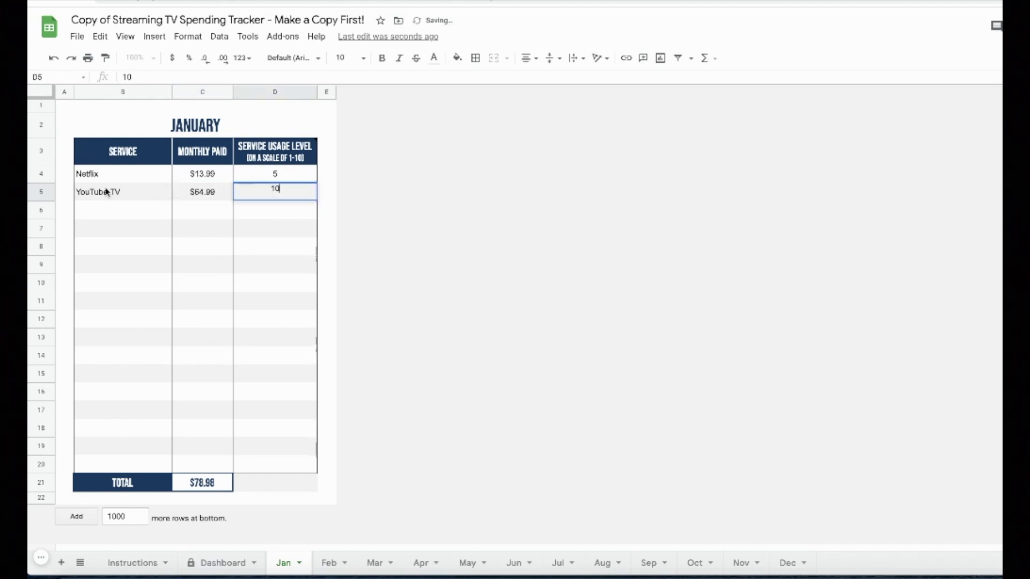
{"action": "key", "text": "Return"}
{"action": "type", "text": "Disney "}
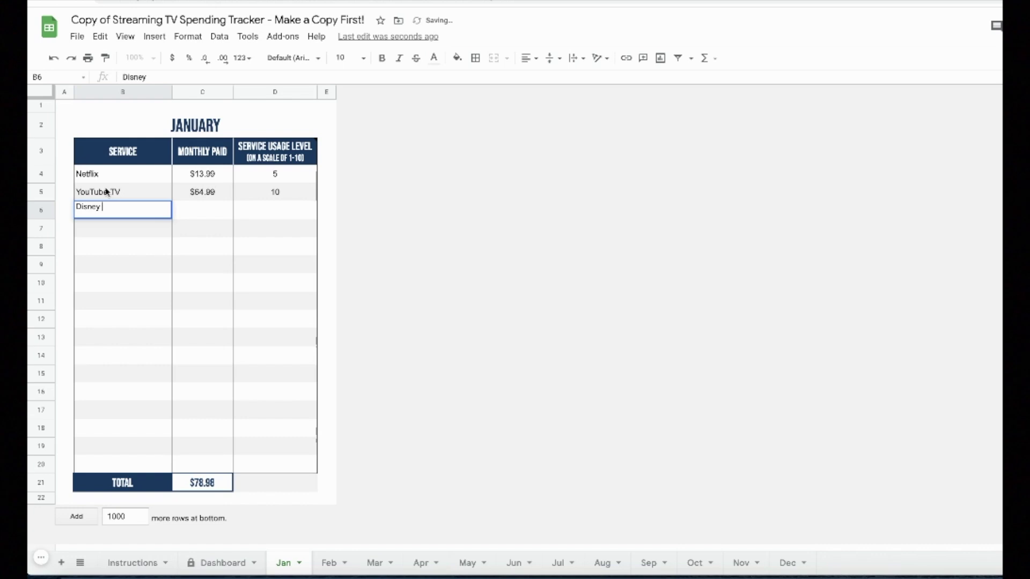
{"action": "type", "text": "Bundle"}
{"action": "key", "text": "Tab"}
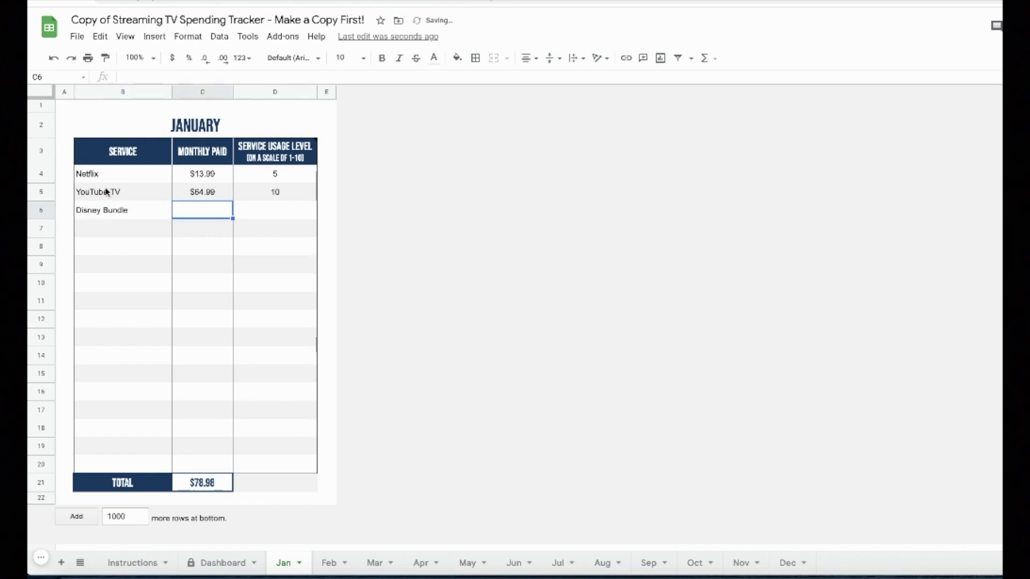
{"action": "type", "text": "12.99"}
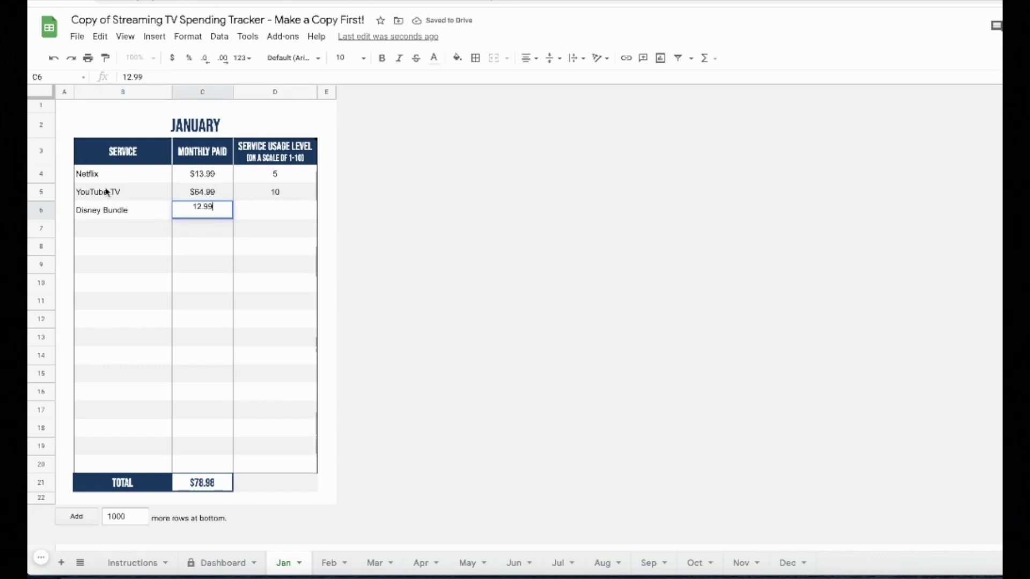
{"action": "key", "text": "Tab"}
{"action": "type", "text": "3"}
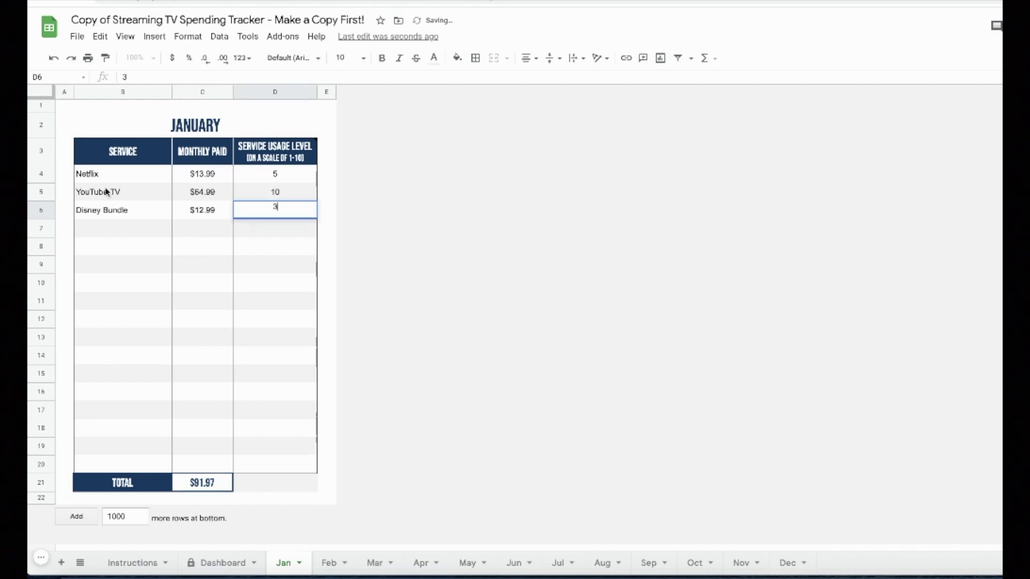
{"action": "left_click", "coordinate": [68, 484]}
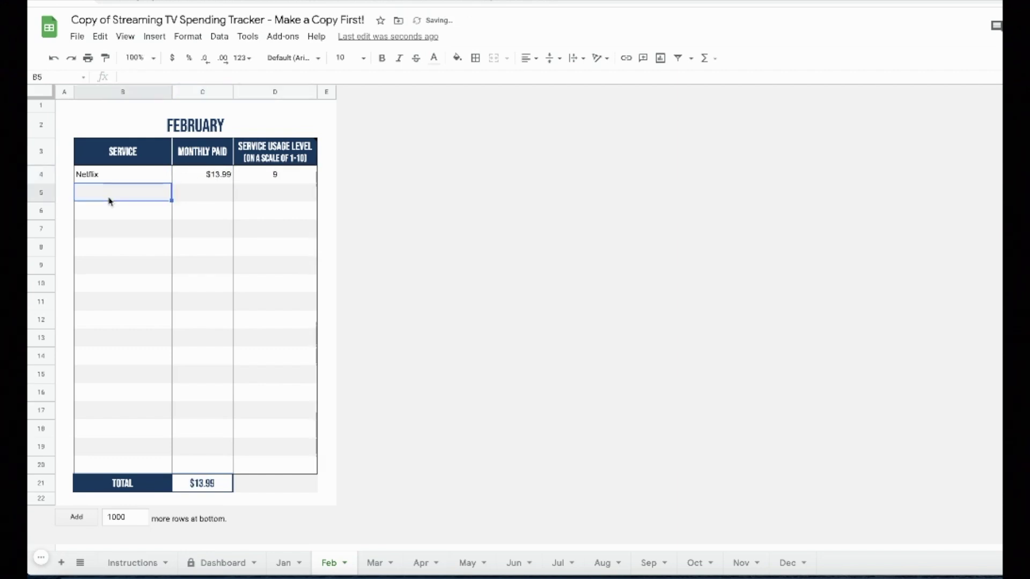
- Add Sling TV at $35.00 with usage rating 10 to February
{"action": "type", "text": "Sling TV"}
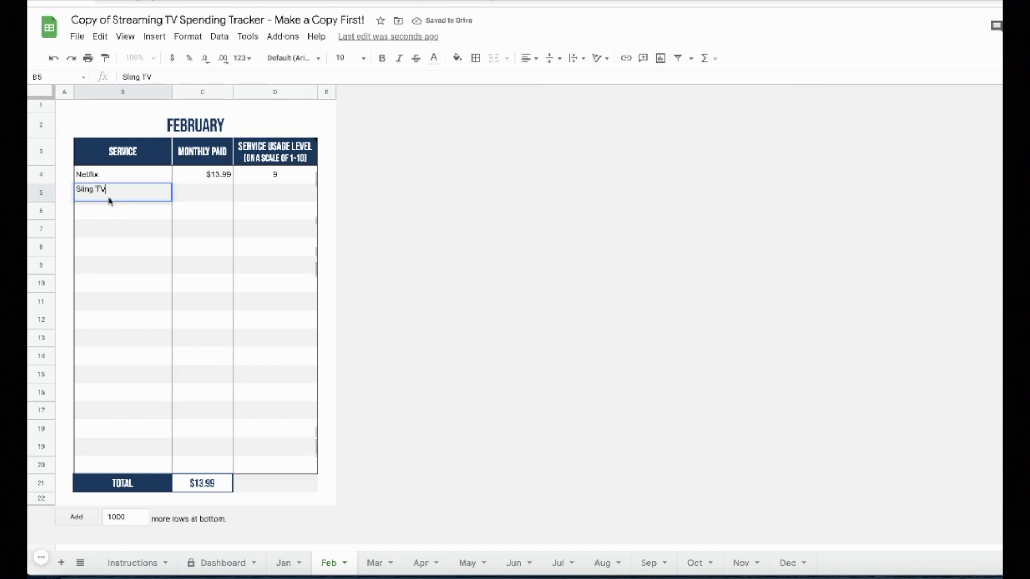
{"action": "key", "text": "Tab"}
{"action": "type", "text": "35"}
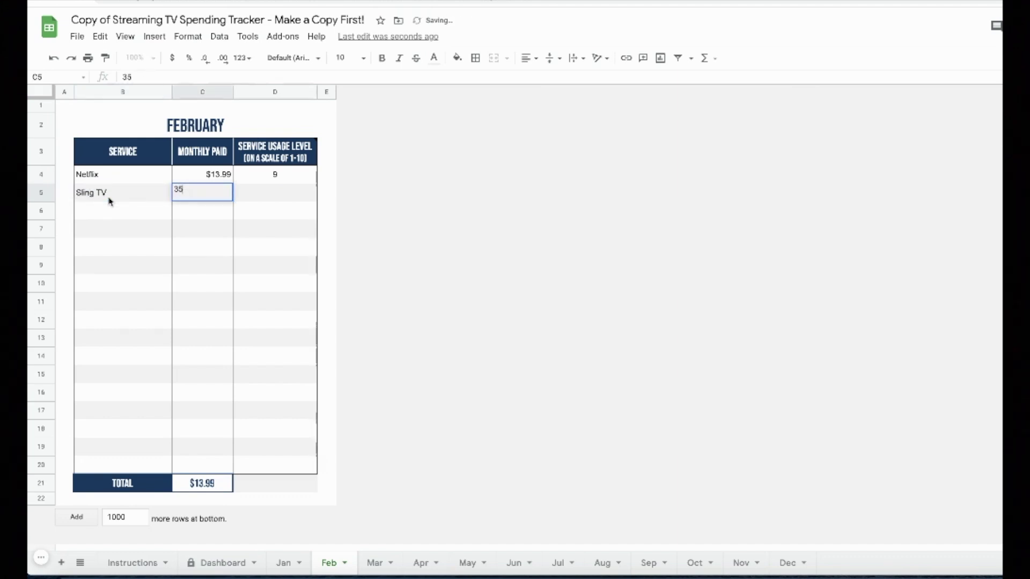
{"action": "key", "text": "Tab"}
{"action": "type", "text": "10"}
{"action": "key", "text": "Return"}
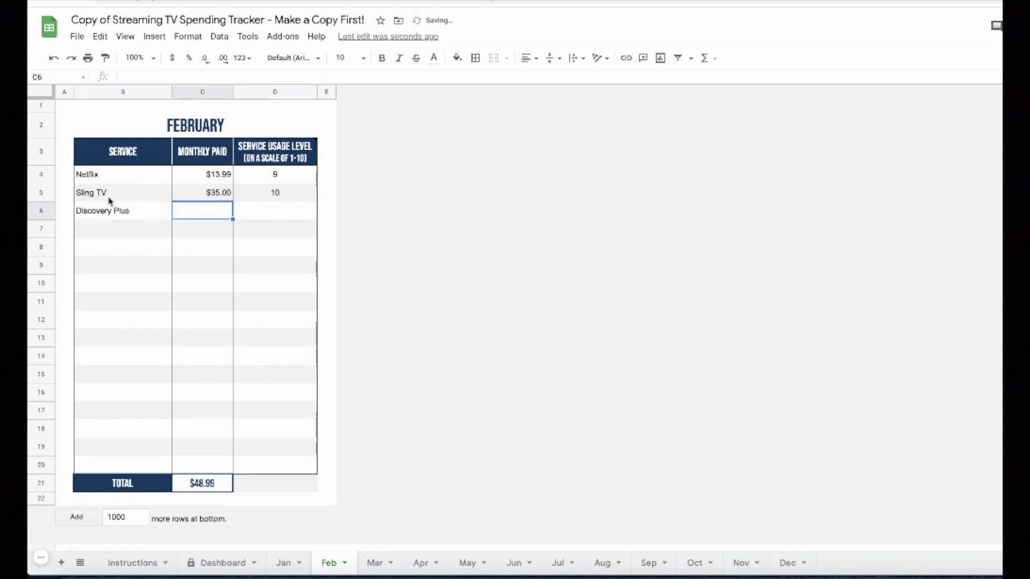
- Add Discovery Plus at $4.99 to February and rename March's Discovery+ to Discovery Plus
{"action": "type", "text": "4.99"}
{"action": "key", "text": "Tab"}
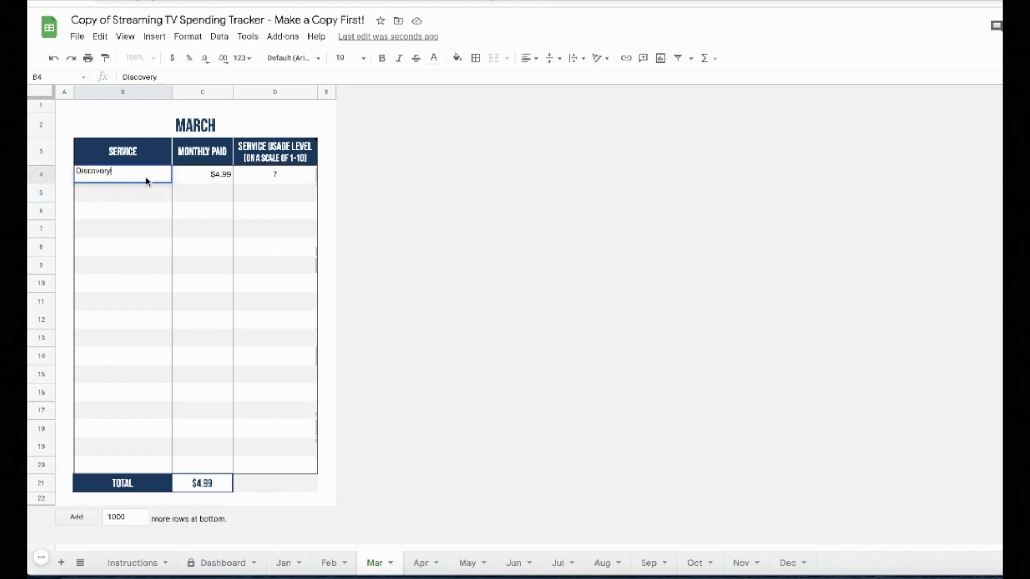
{"action": "type", "text": "Plus"}
{"action": "key", "text": "Return"}
- Review the Dashboard's Streaming Service, Total Spent and Avg Usage Rating columns and $197.92 YTD total
{"action": "left_click", "coordinate": [222, 562]}
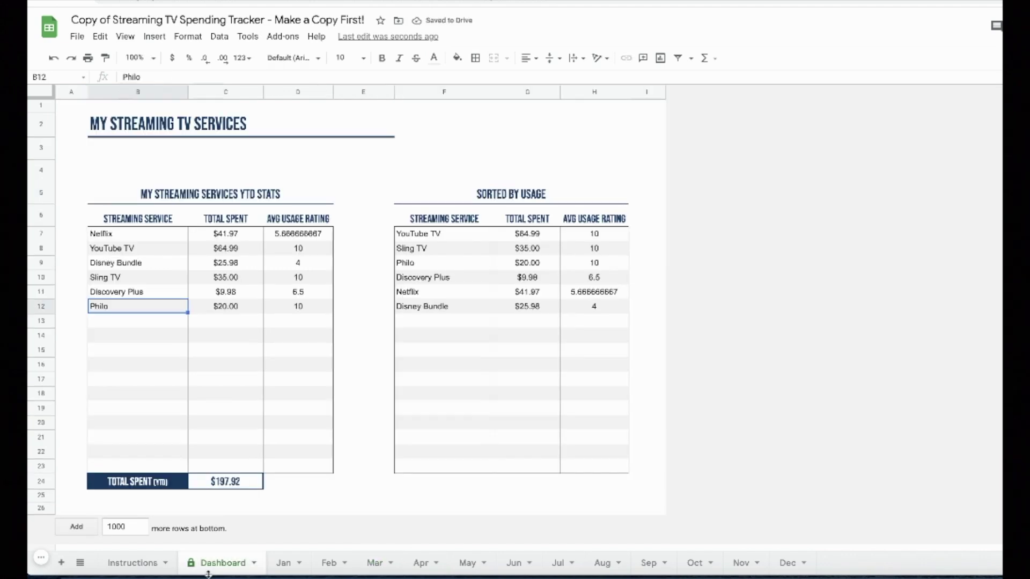
{"action": "left_click", "coordinate": [152, 410]}
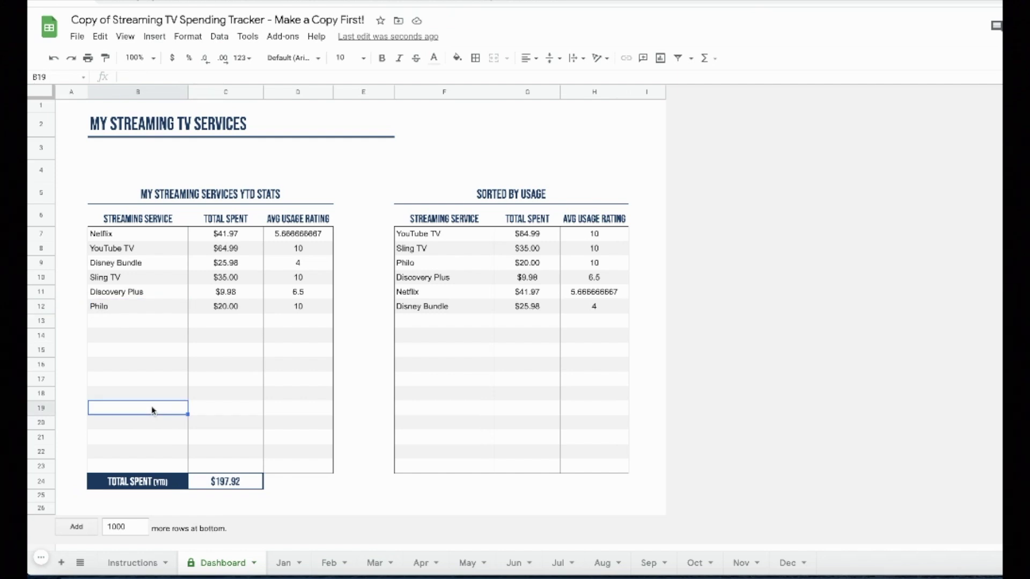
{"action": "left_click", "coordinate": [129, 221]}
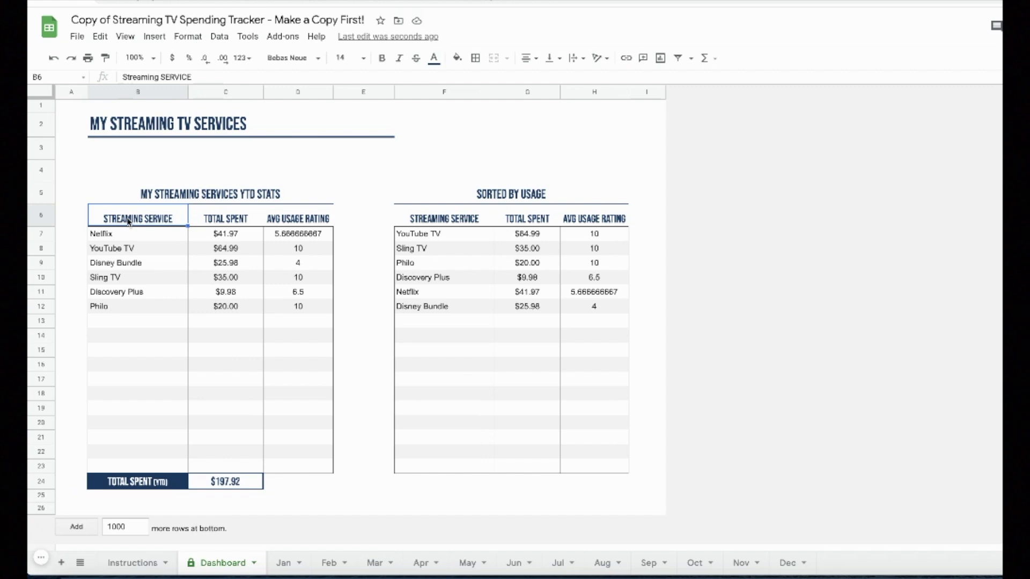
{"action": "left_click", "coordinate": [219, 223]}
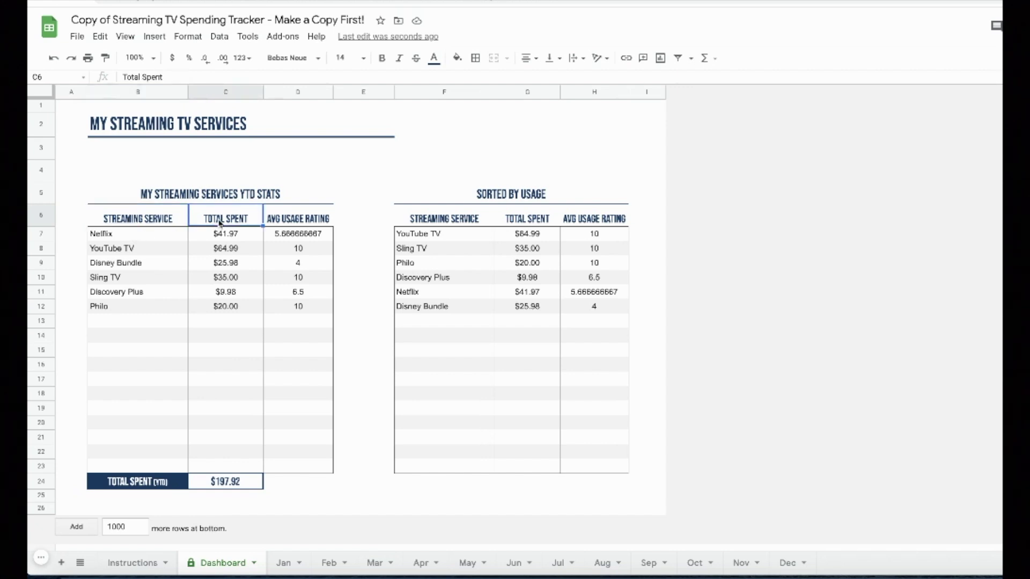
{"action": "left_click", "coordinate": [290, 221]}
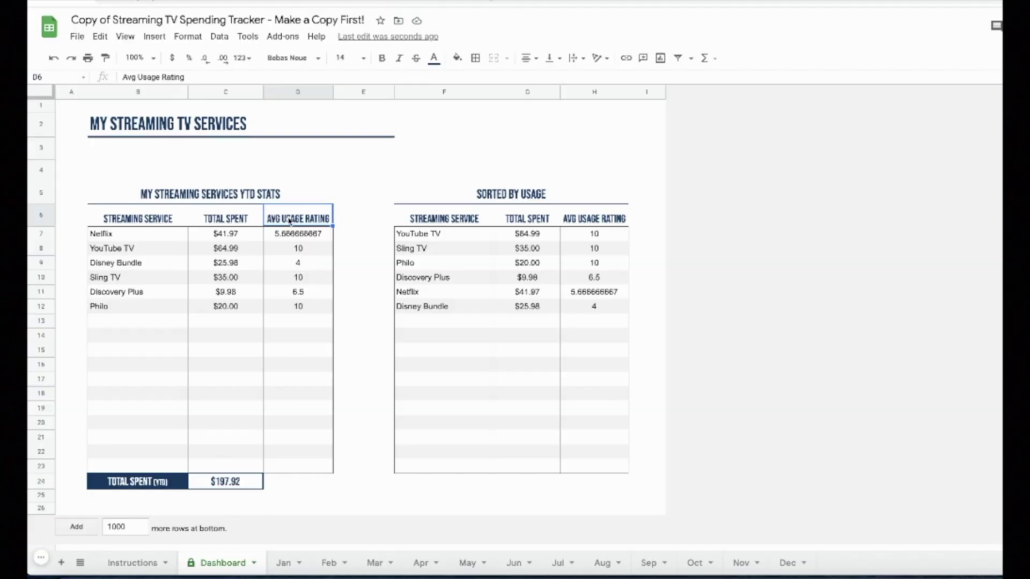
{"action": "left_click", "coordinate": [146, 482]}
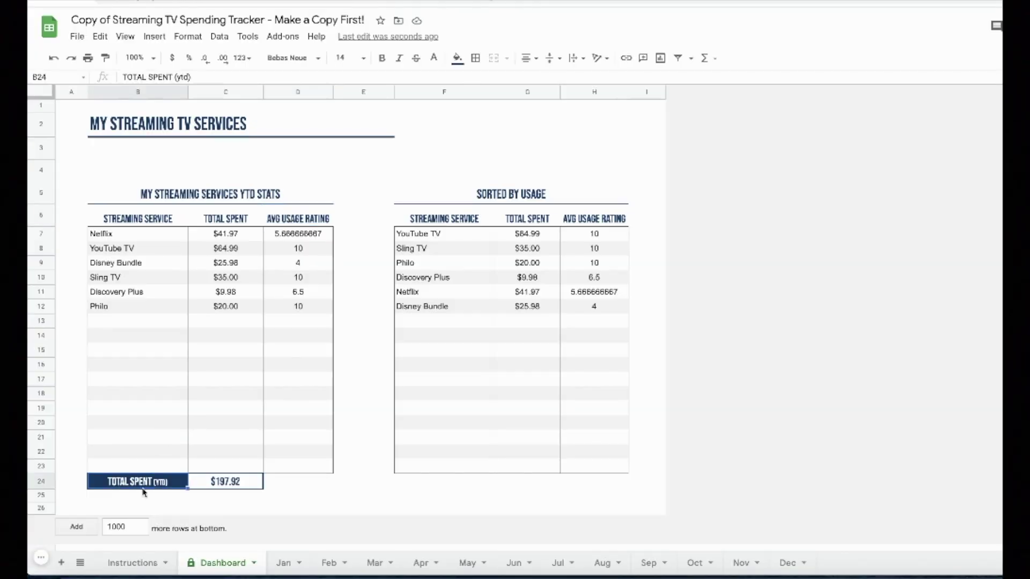
{"action": "left_click", "coordinate": [80, 499]}
{"action": "left_click", "coordinate": [42, 498]}
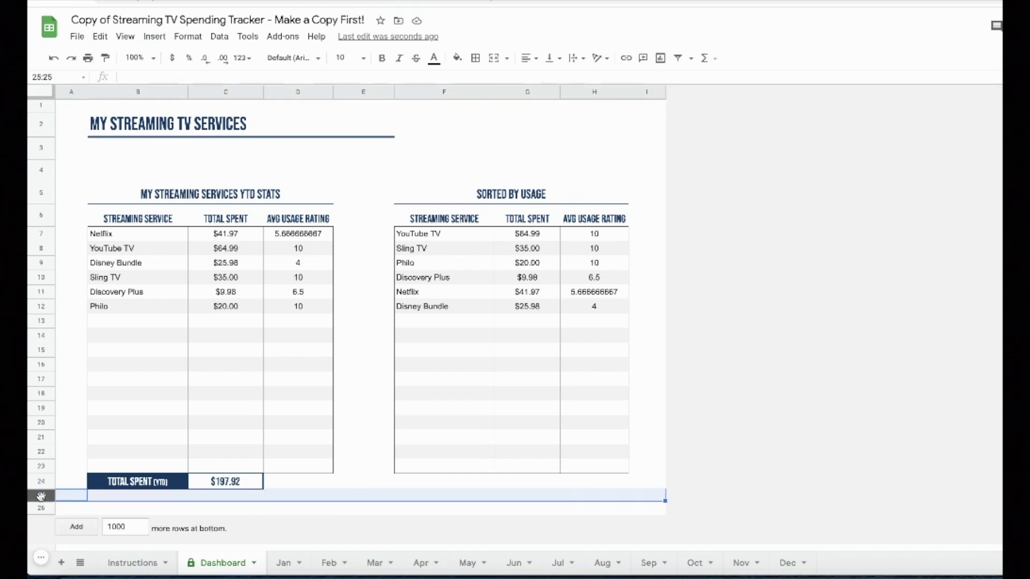
{"action": "left_click", "coordinate": [38, 510]}
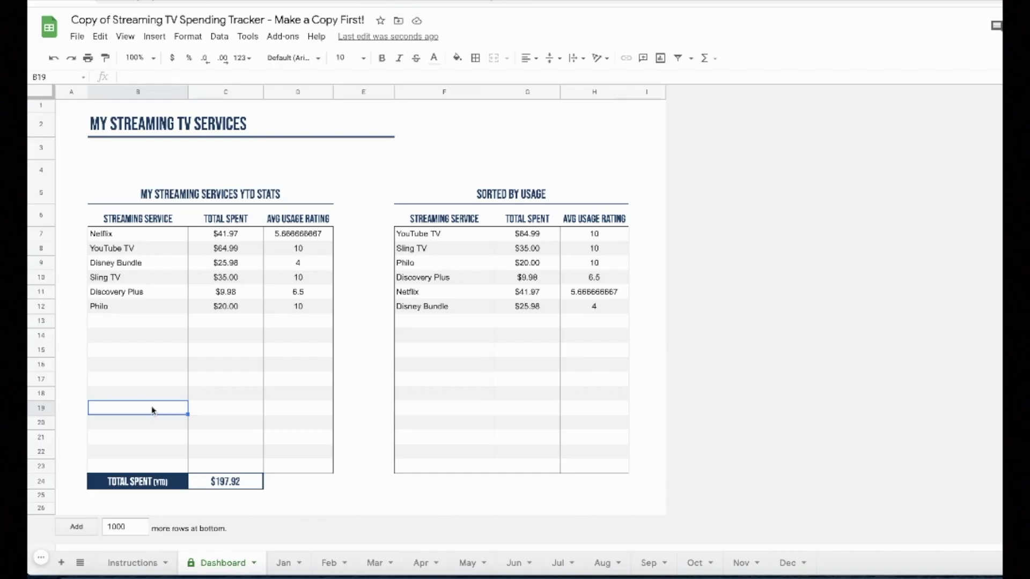
{"action": "left_click", "coordinate": [129, 221]}
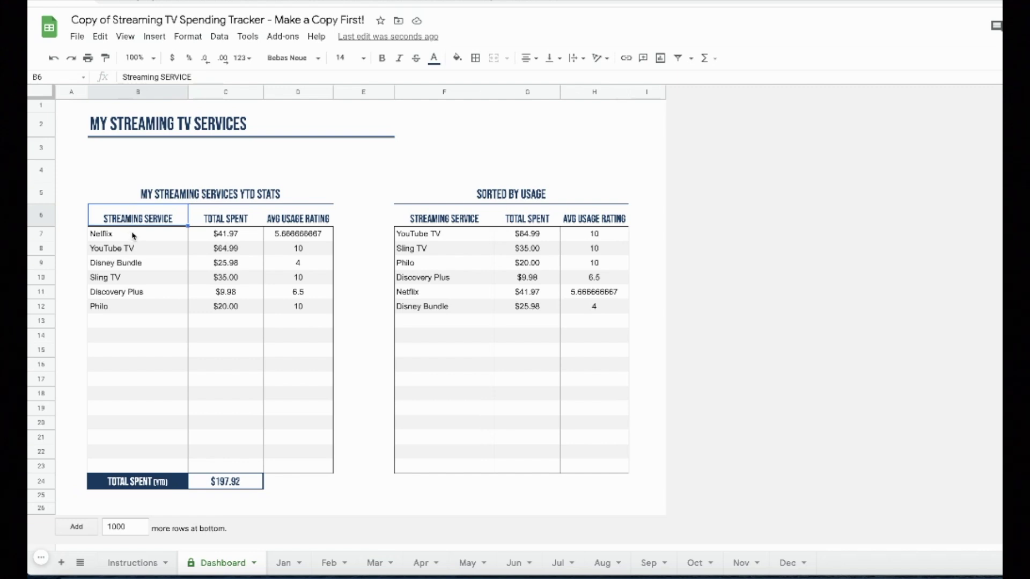
{"action": "left_click", "coordinate": [220, 223]}
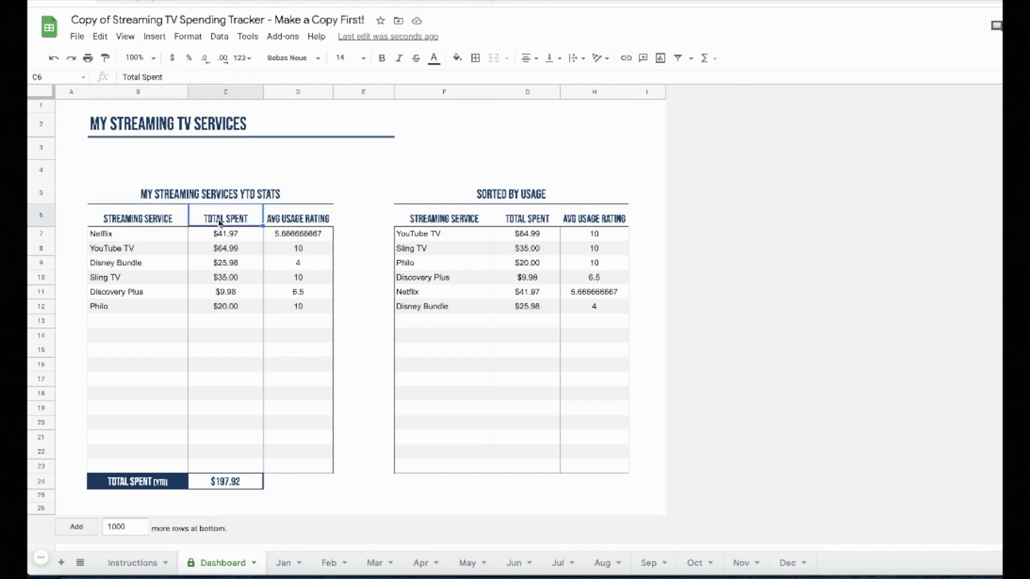
{"action": "left_click", "coordinate": [290, 221]}
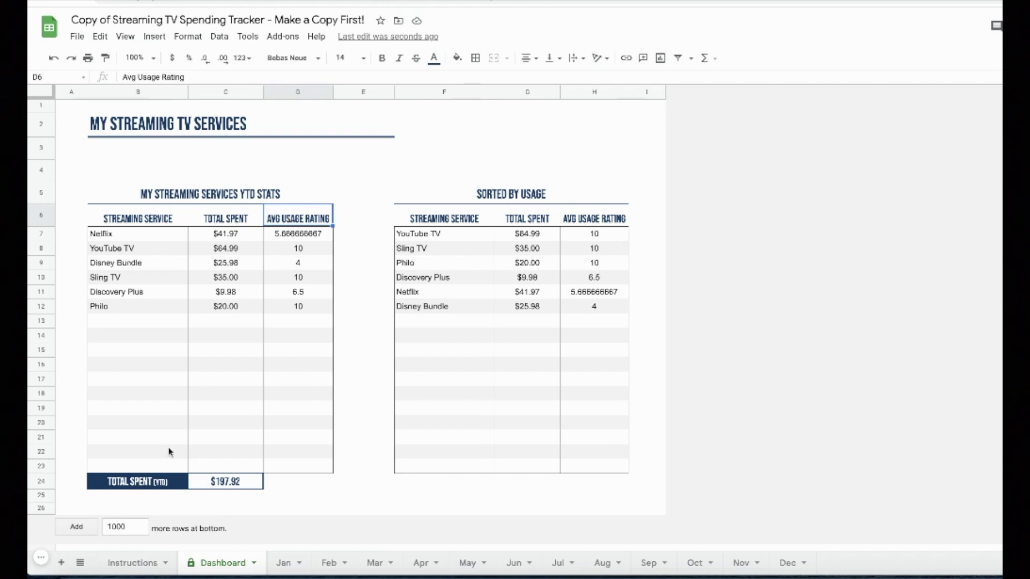
{"action": "left_click", "coordinate": [147, 482]}
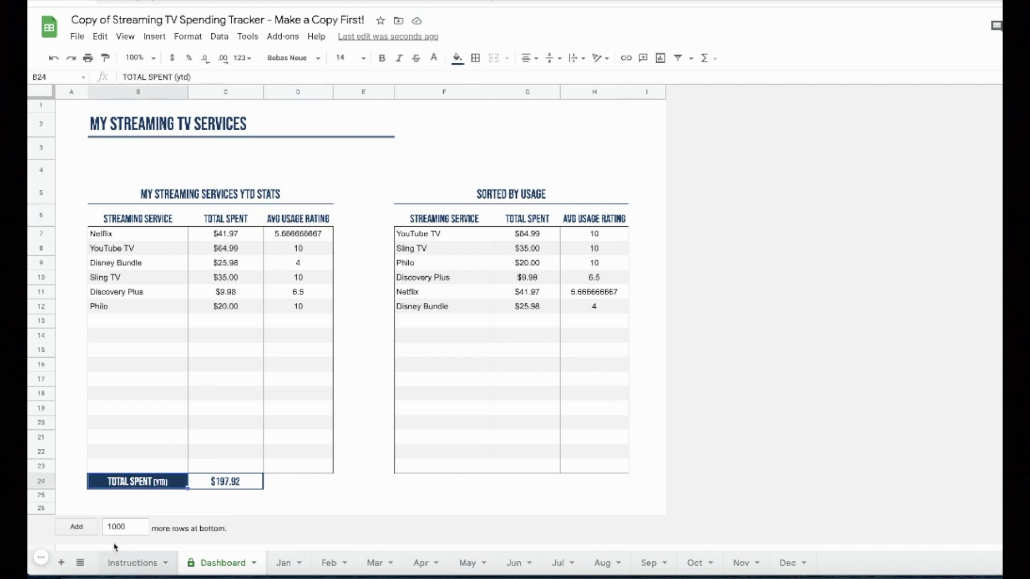